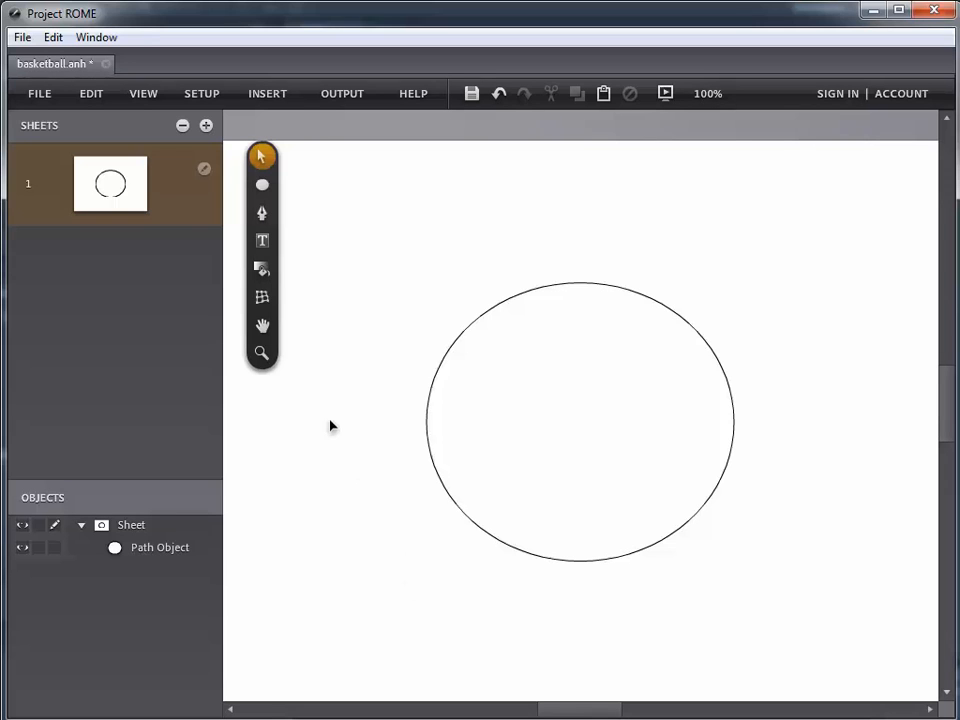
Step: Apply a gradient fill to the ellipse and align the gradient line's ends with the upper corners of its bounding box
click(260, 270)
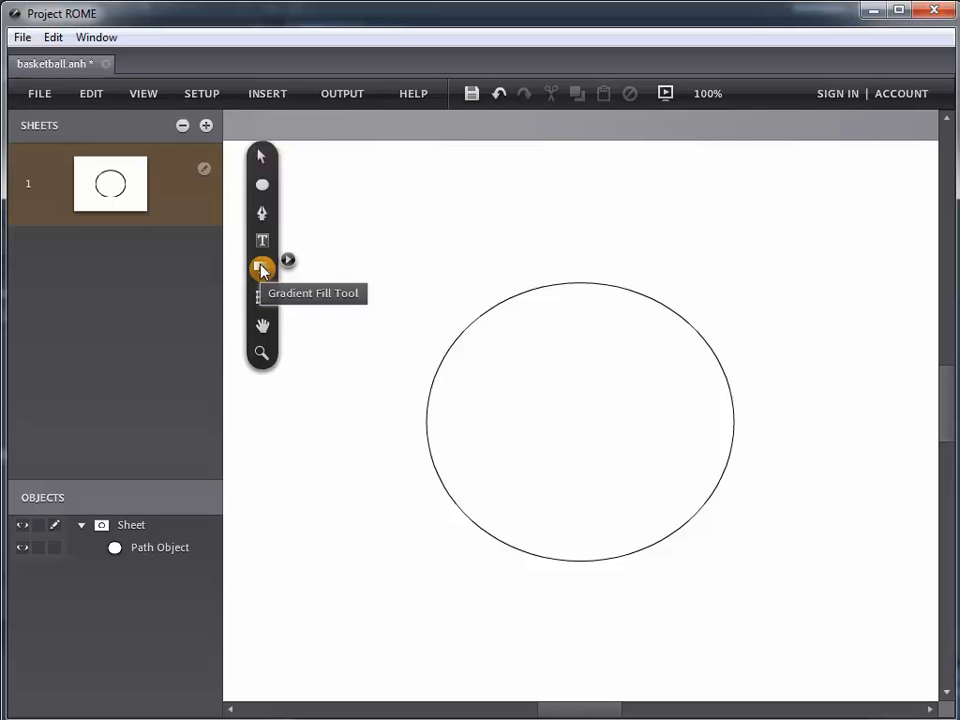
click(262, 270)
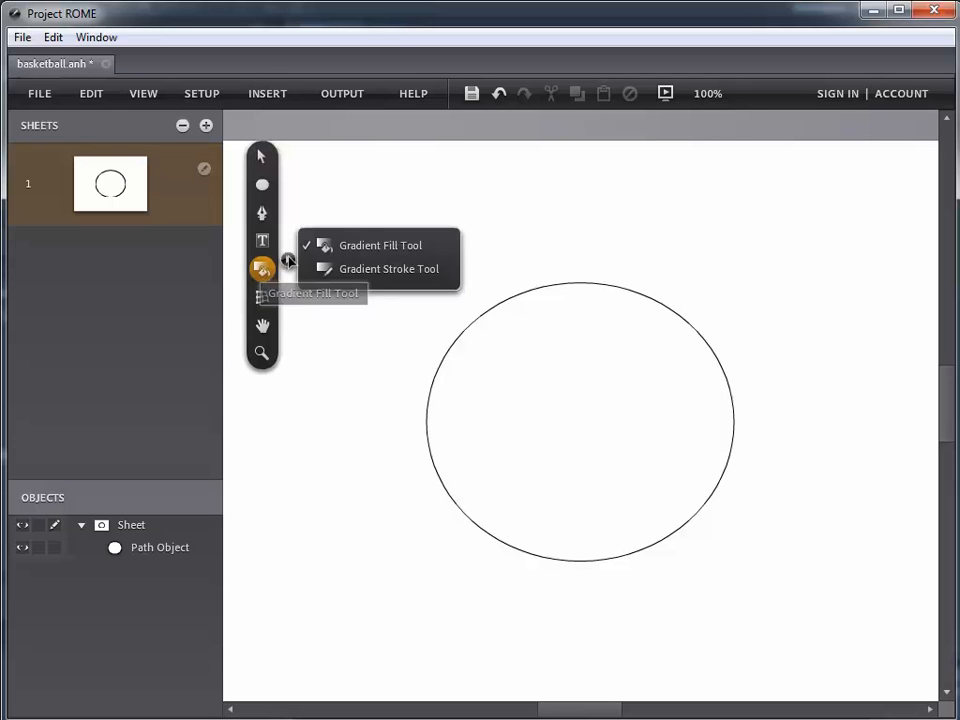
click(355, 246)
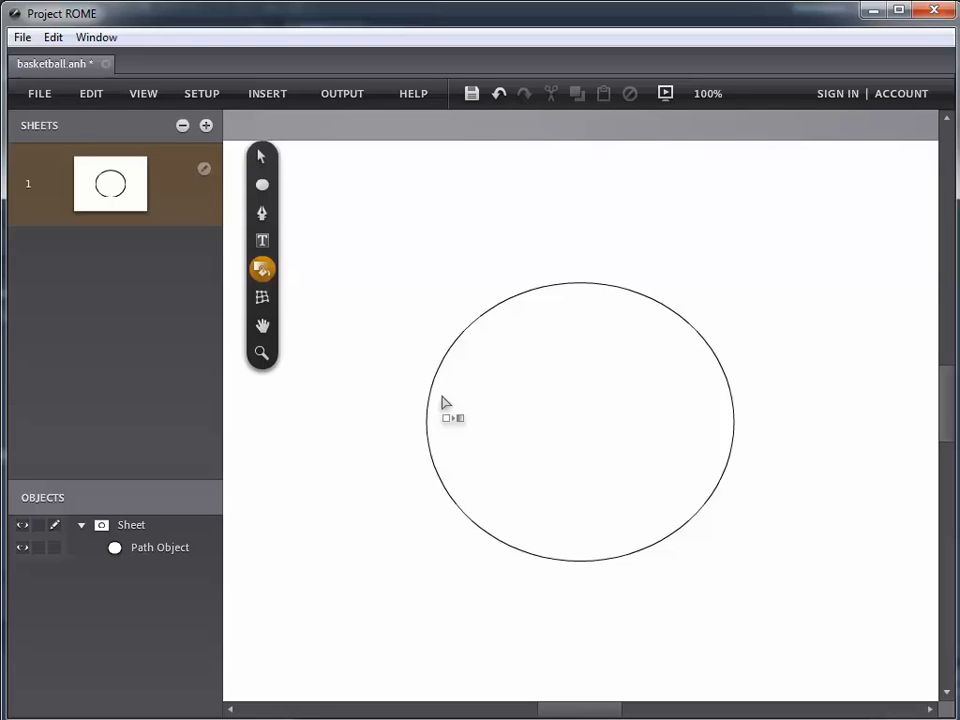
click(446, 403)
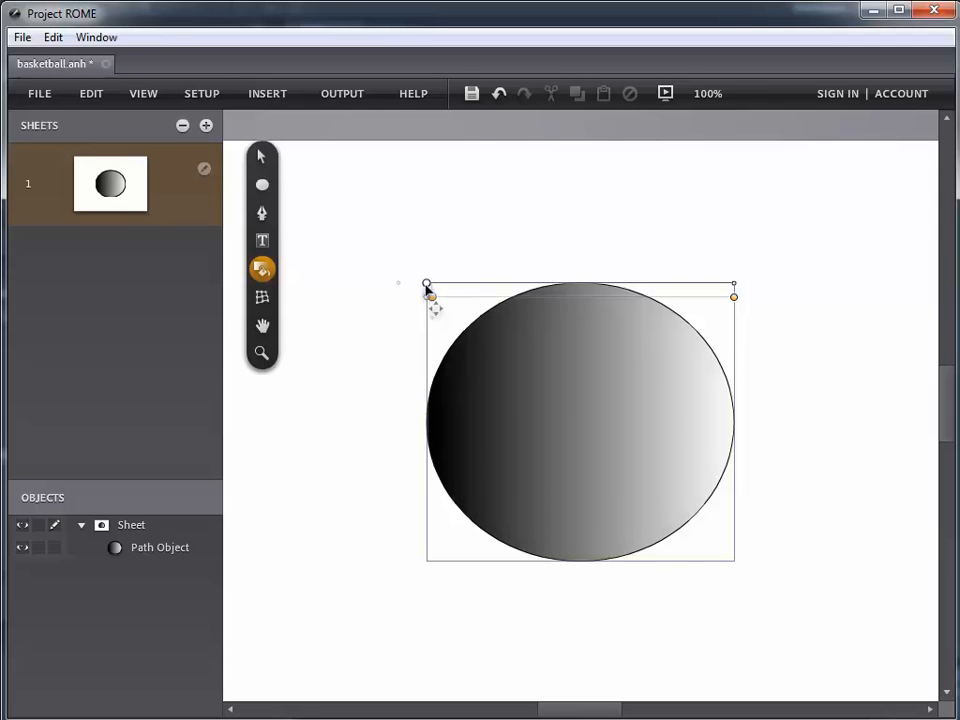
mouse_move(429, 291)
mouse_down()
mouse_move(431, 330)
mouse_move(521, 407)
mouse_move(574, 424)
mouse_move(629, 403)
mouse_move(435, 549)
mouse_move(617, 399)
mouse_move(463, 525)
mouse_move(566, 394)
mouse_move(426, 283)
mouse_up()
mouse_move(734, 284)
mouse_down()
mouse_move(718, 438)
mouse_move(697, 443)
mouse_move(534, 364)
mouse_move(628, 456)
mouse_move(791, 574)
mouse_move(859, 606)
mouse_move(669, 499)
mouse_move(703, 360)
mouse_move(735, 284)
mouse_up()
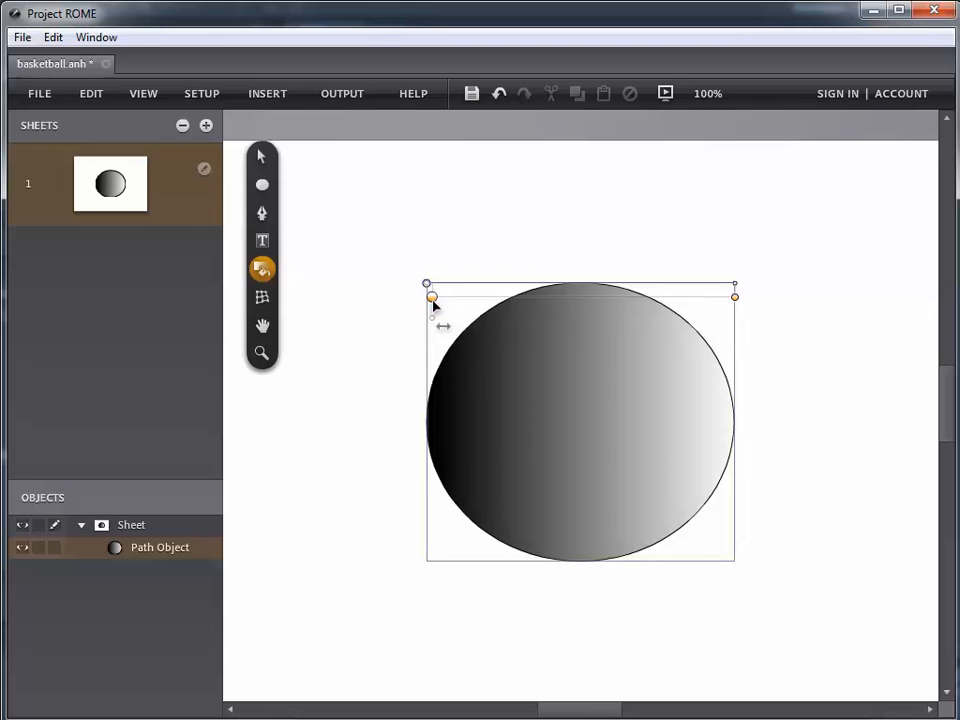
Step: Move the fill gradient's black stop to the ellipse's left edge and recolour it dark orange
mouse_move(432, 300)
mouse_down()
mouse_move(594, 298)
mouse_move(428, 298)
mouse_move(559, 298)
mouse_move(429, 308)
mouse_up()
click(428, 318)
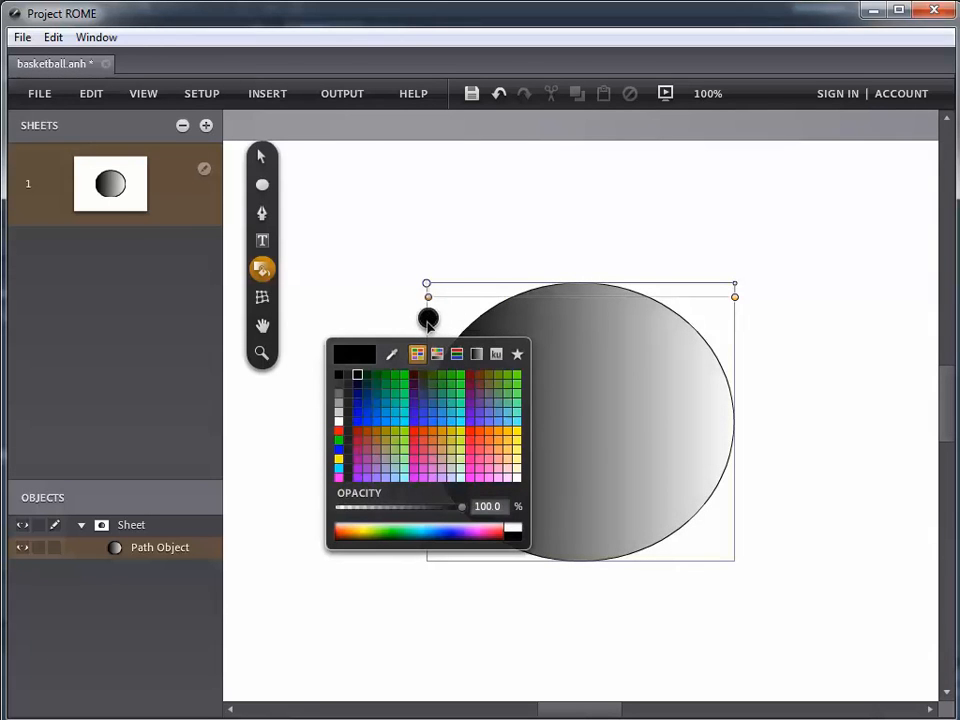
click(433, 434)
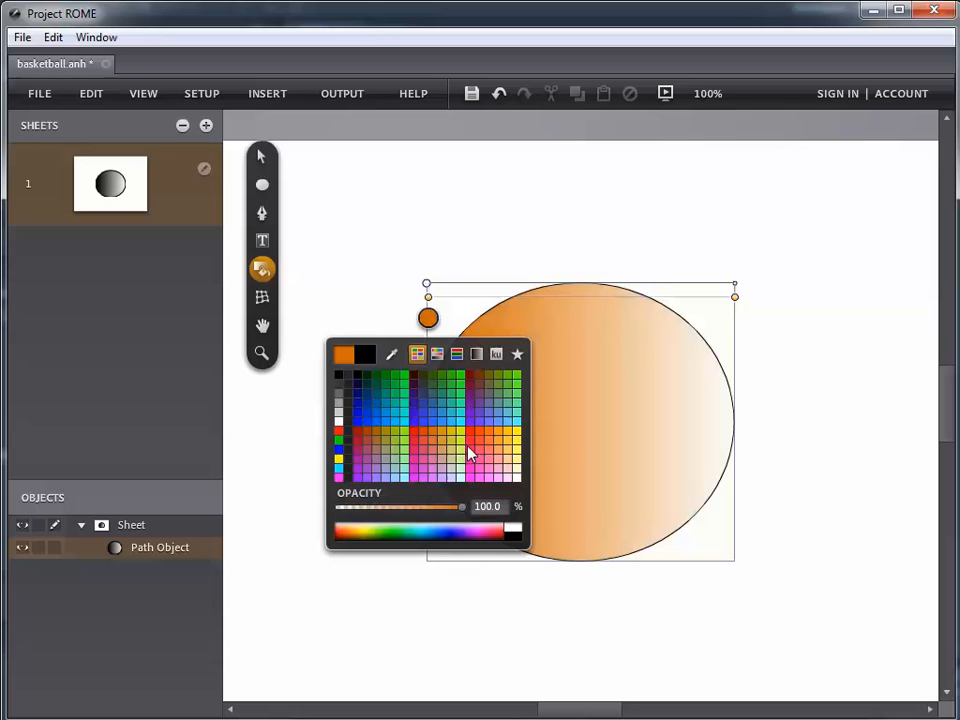
click(456, 285)
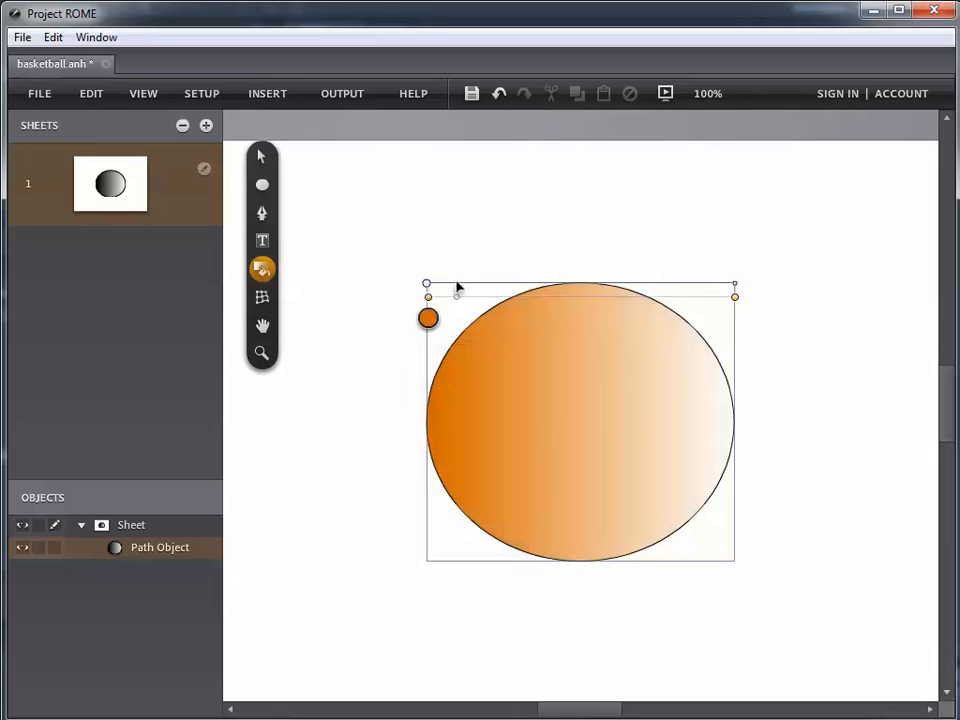
Step: Recolour the fill gradient's white stop light yellow and nudge it slightly inward from the ellipse's right edge
click(735, 297)
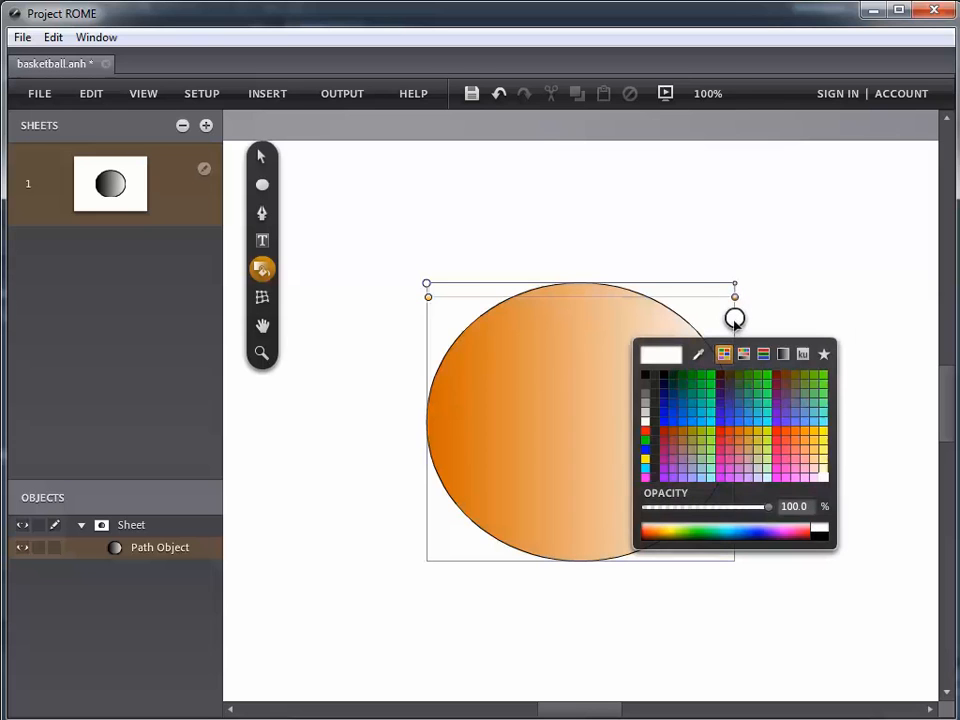
click(738, 412)
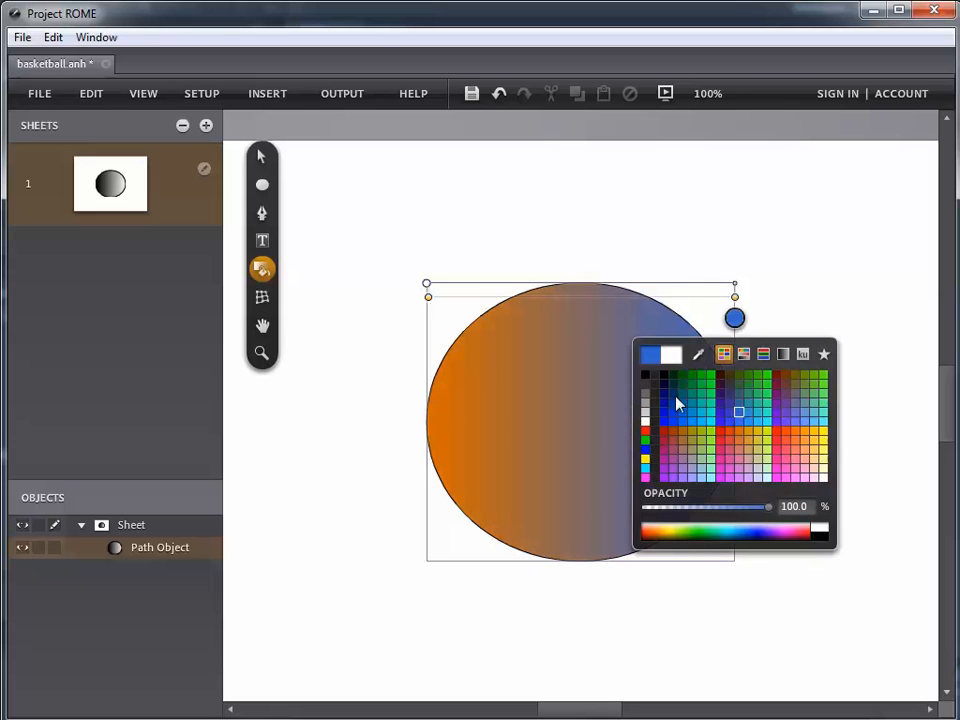
click(821, 468)
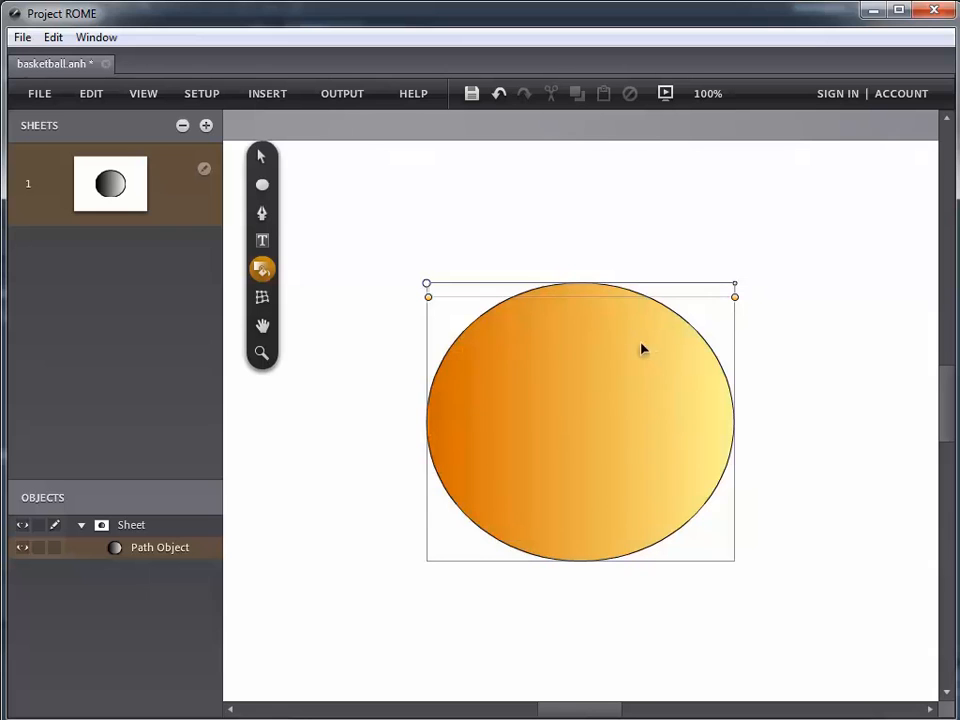
mouse_move(735, 298)
mouse_down()
mouse_move(598, 300)
mouse_move(733, 298)
mouse_up()
Step: Add a colour stop midway along the fill gradient and colour it bright orange
click(583, 317)
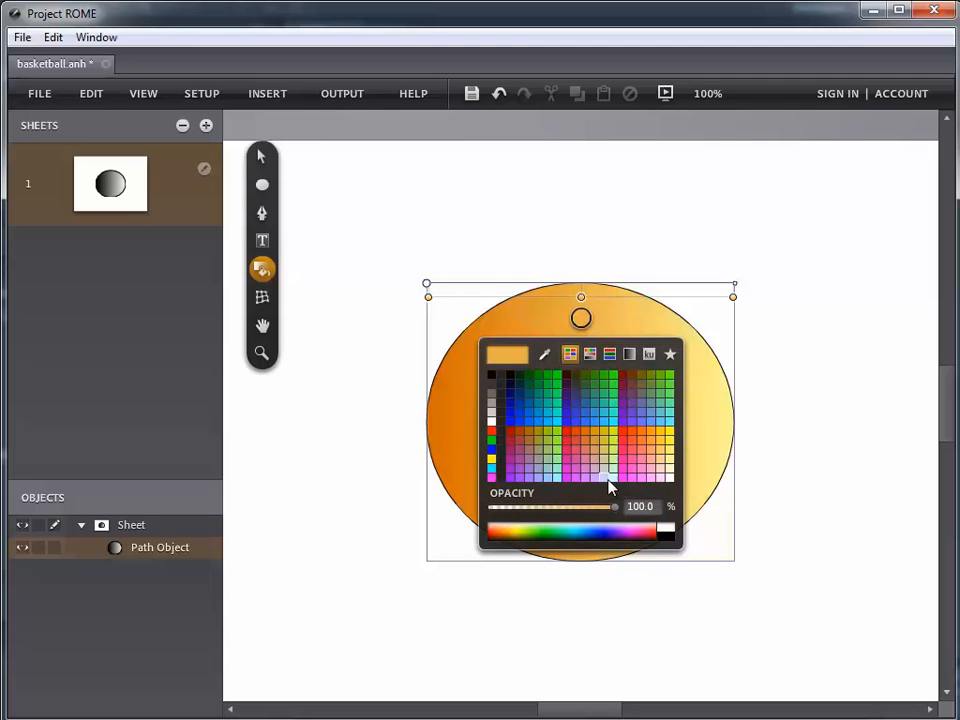
click(650, 440)
click(638, 220)
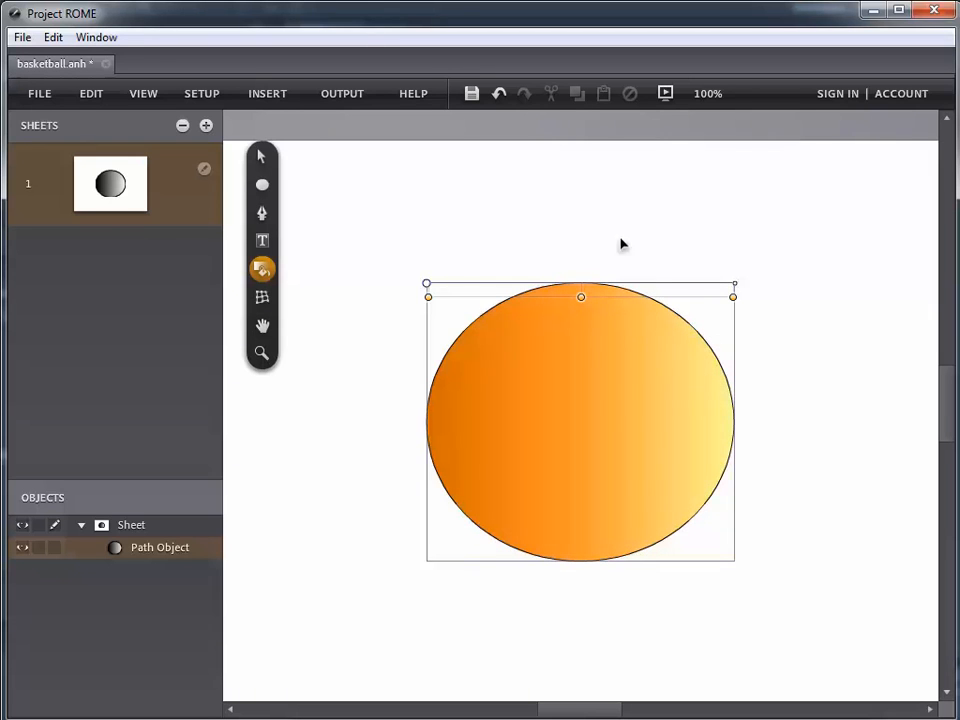
Step: Rearrange the fill gradient's stops with bright orange near the left edge, light yellow in the centre and dark orange near the right edge
drag(428, 297, 580, 305)
click(688, 314)
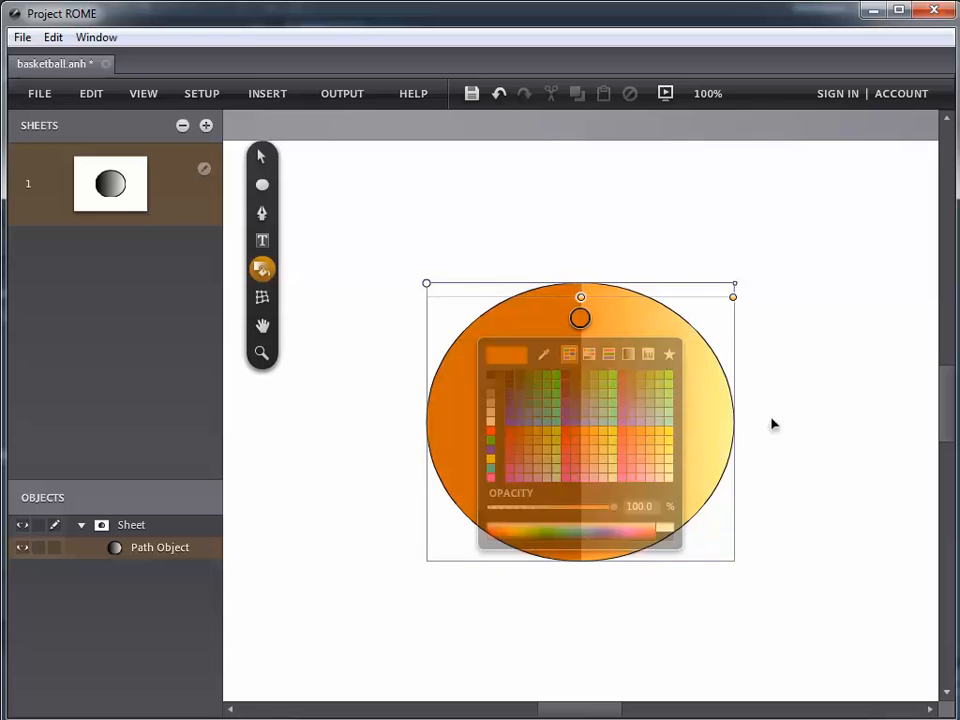
drag(734, 298, 582, 297)
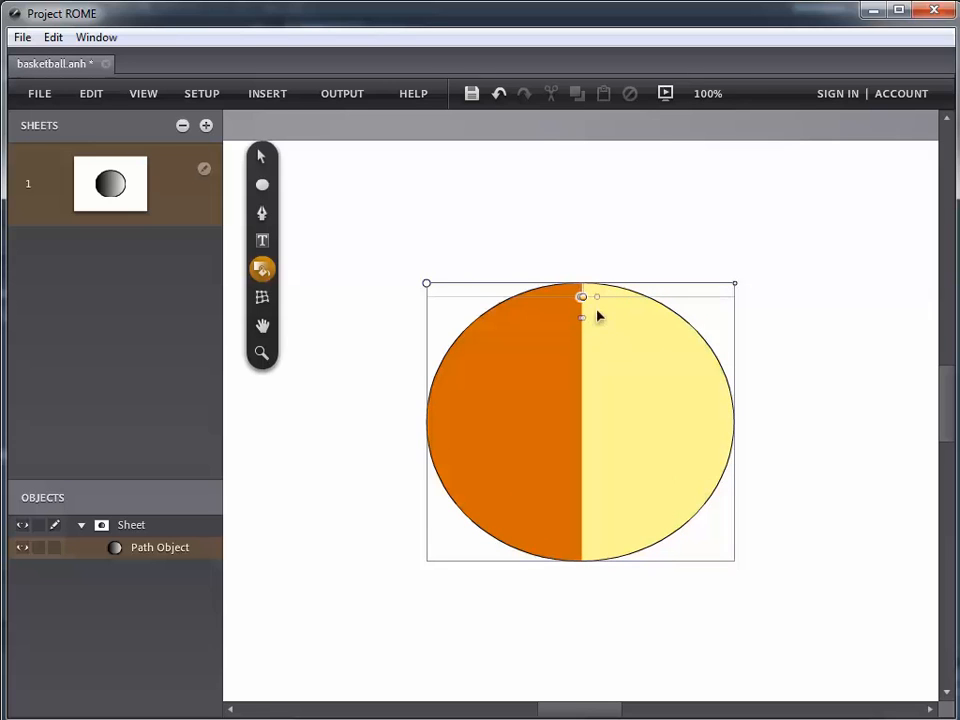
drag(583, 298, 661, 297)
drag(583, 298, 446, 300)
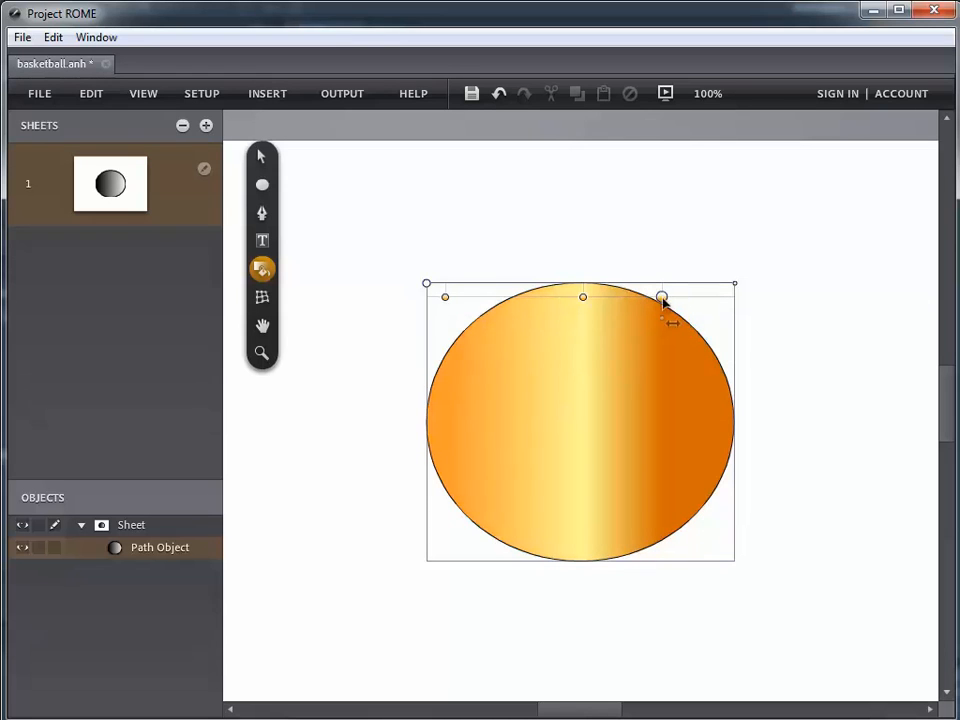
drag(663, 300, 713, 306)
Step: Recolour the right fill stop by sampling the ellipse's yellow, raising blue to 80%, setting opacity to 99% and reducing red to get mint green
click(710, 318)
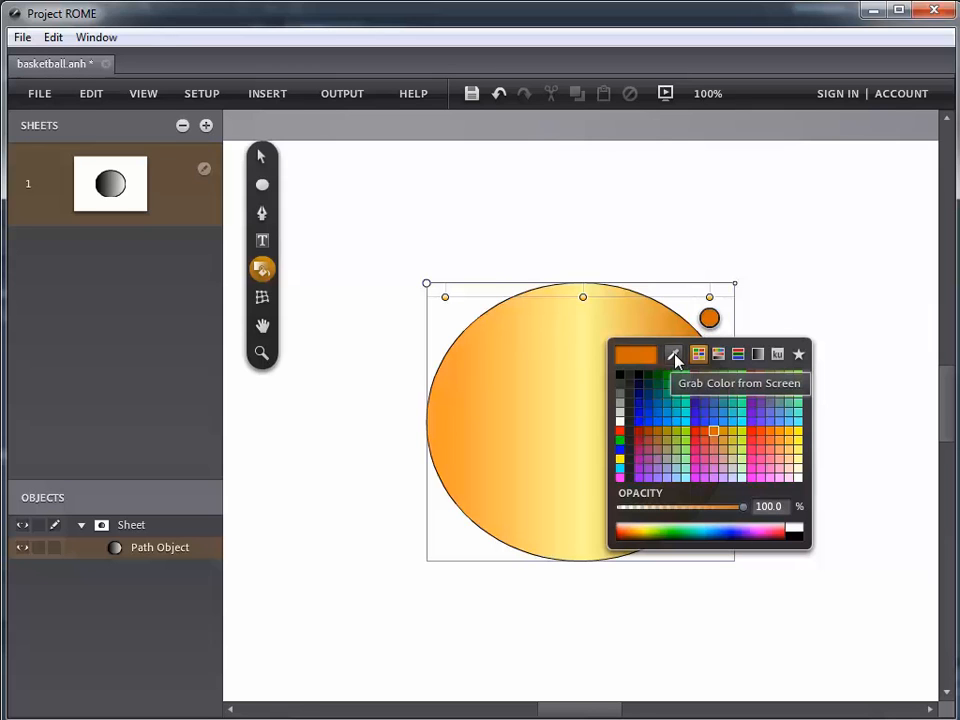
click(675, 359)
click(589, 394)
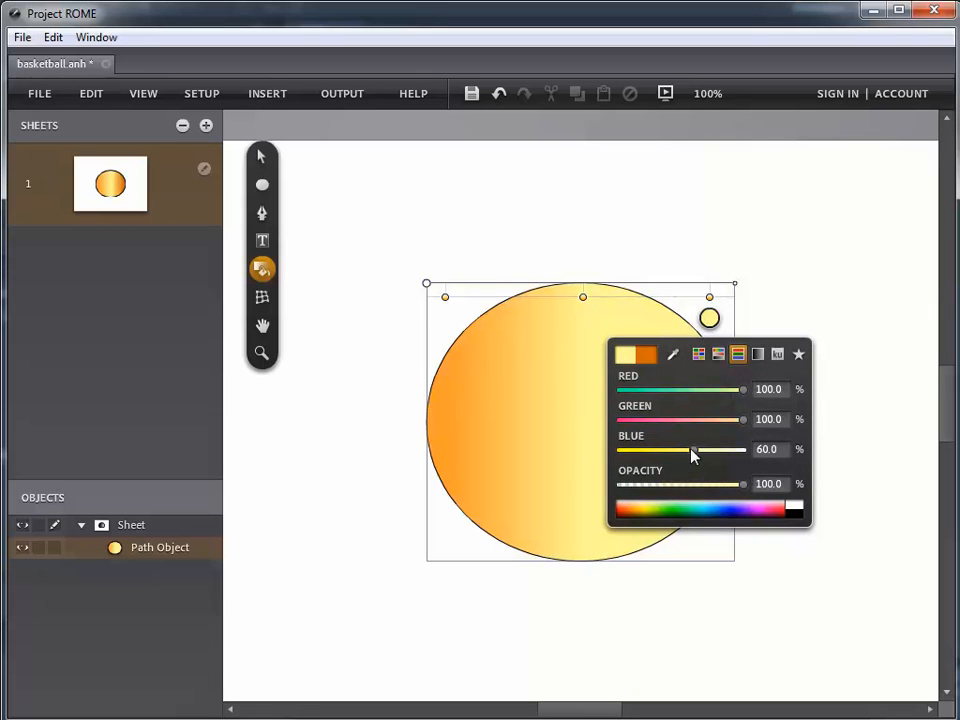
drag(694, 455, 731, 485)
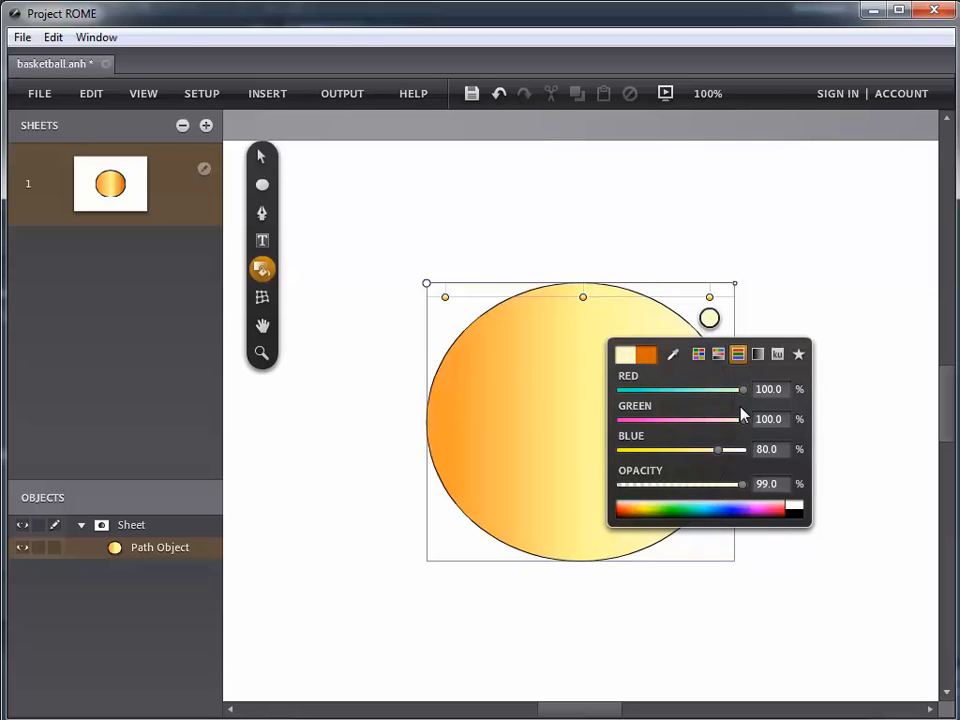
drag(742, 391, 702, 397)
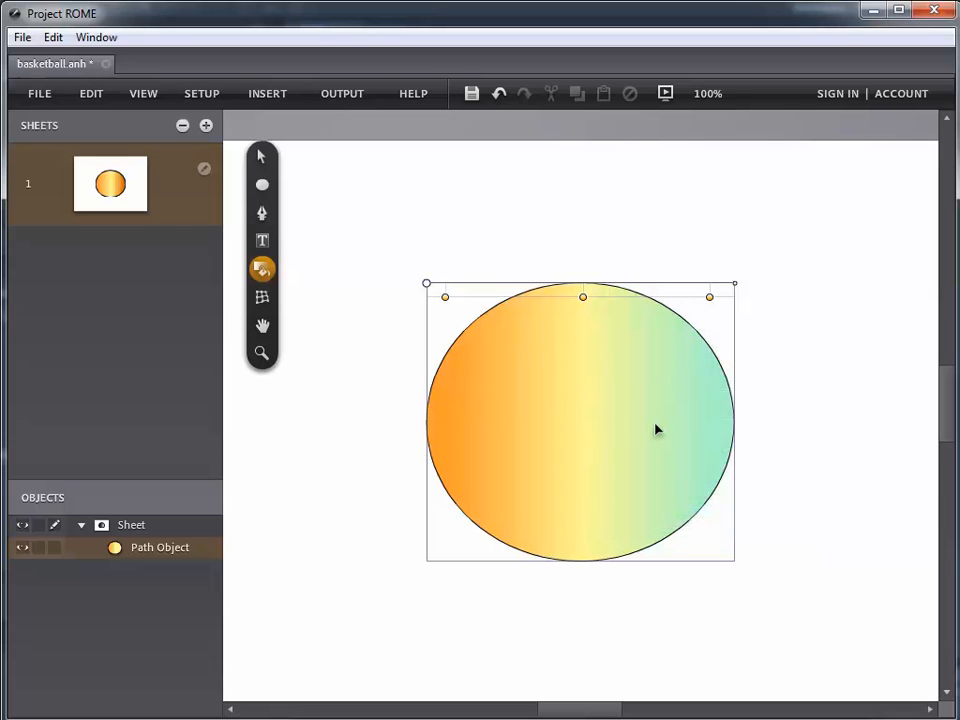
drag(543, 301, 543, 415)
Step: Apply a black-to-white gradient stroke to the ellipse's outline, moving the white stop slightly inward and adjusting the gradient line's right end
click(265, 158)
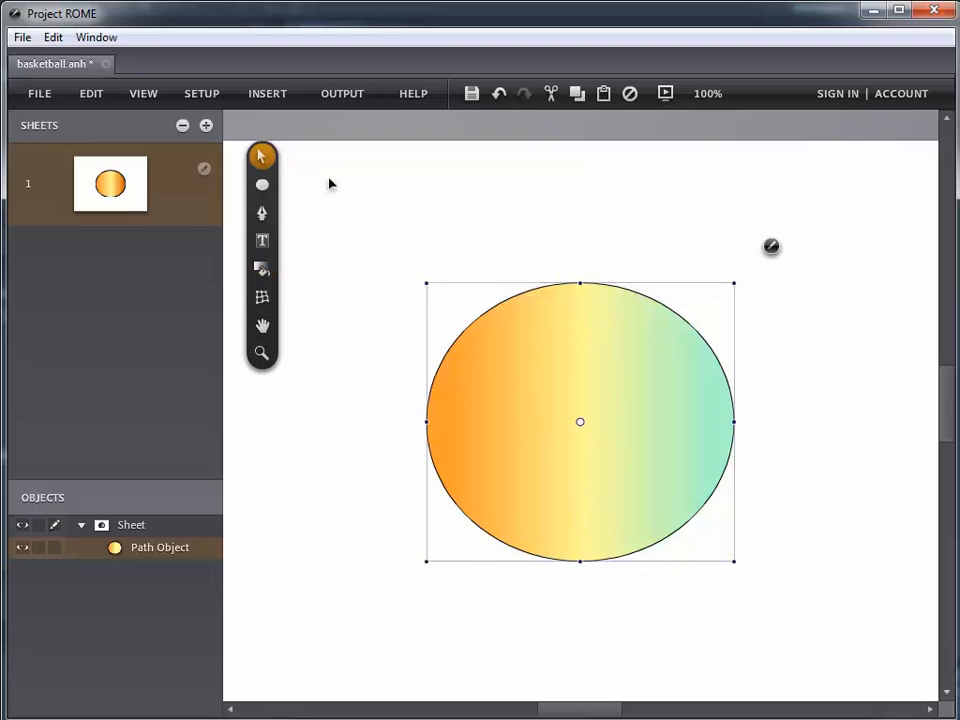
click(495, 229)
click(531, 356)
click(263, 270)
click(287, 260)
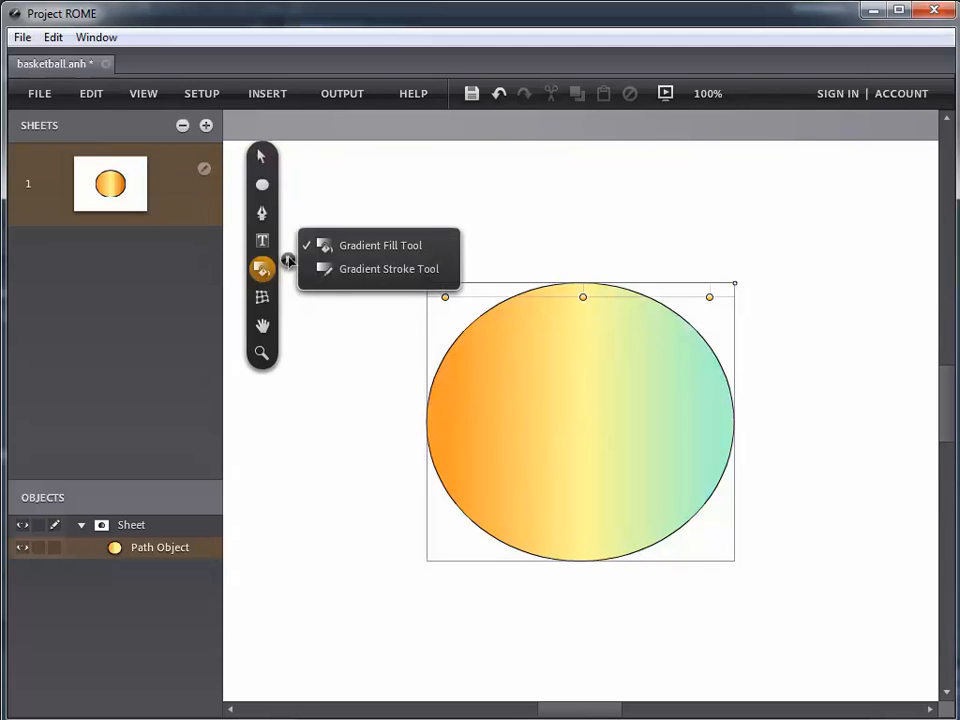
click(344, 275)
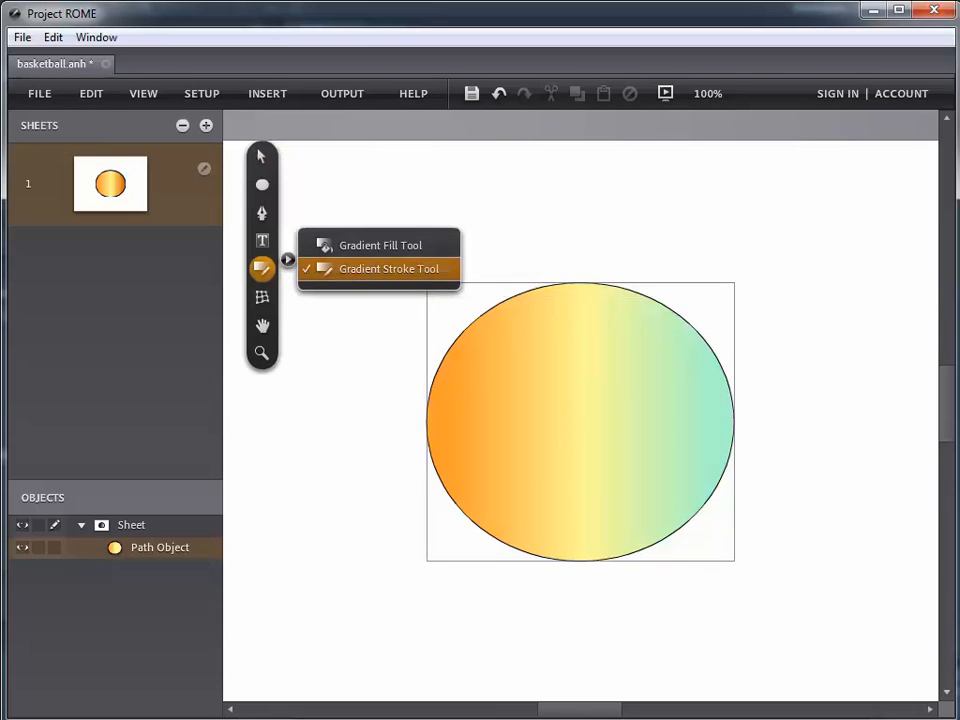
click(465, 336)
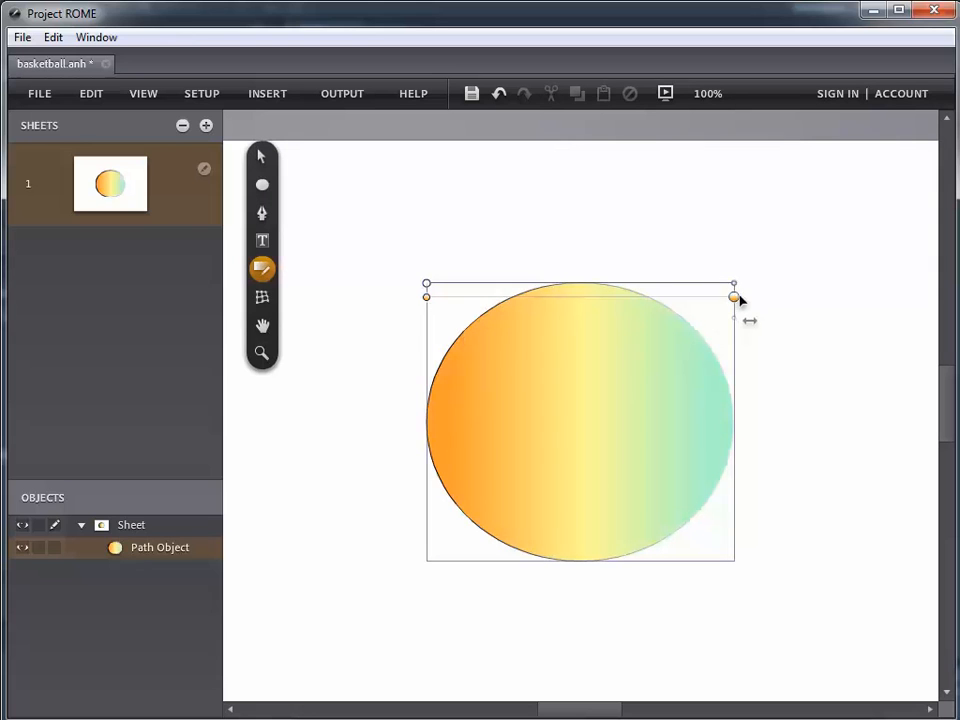
drag(735, 299, 714, 326)
mouse_move(733, 285)
mouse_down()
mouse_move(727, 458)
mouse_move(570, 364)
mouse_move(669, 443)
mouse_move(688, 497)
mouse_move(793, 581)
mouse_move(710, 536)
mouse_move(591, 386)
mouse_move(739, 281)
mouse_move(735, 289)
mouse_up()
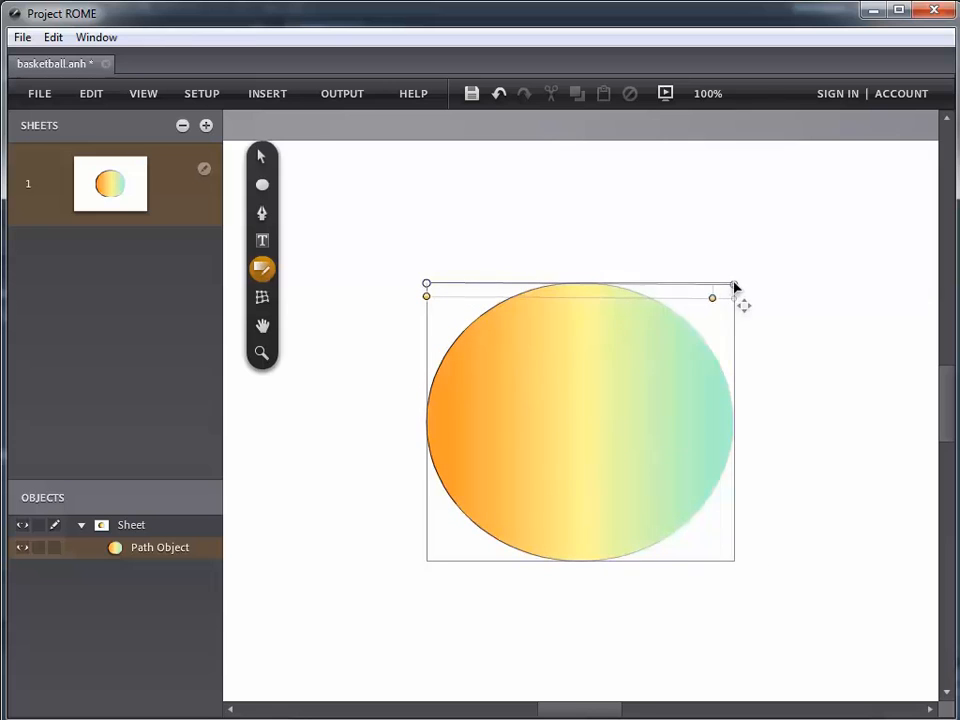
Step: Set the ellipse's stroke width to 10.3 px and deselect the shape
click(263, 158)
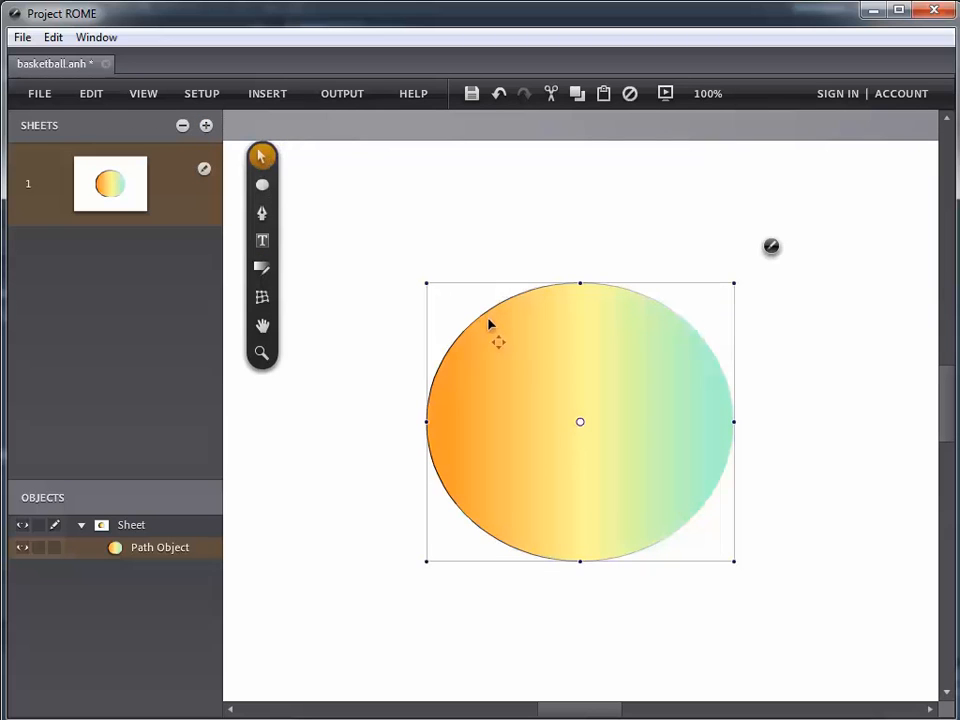
click(771, 250)
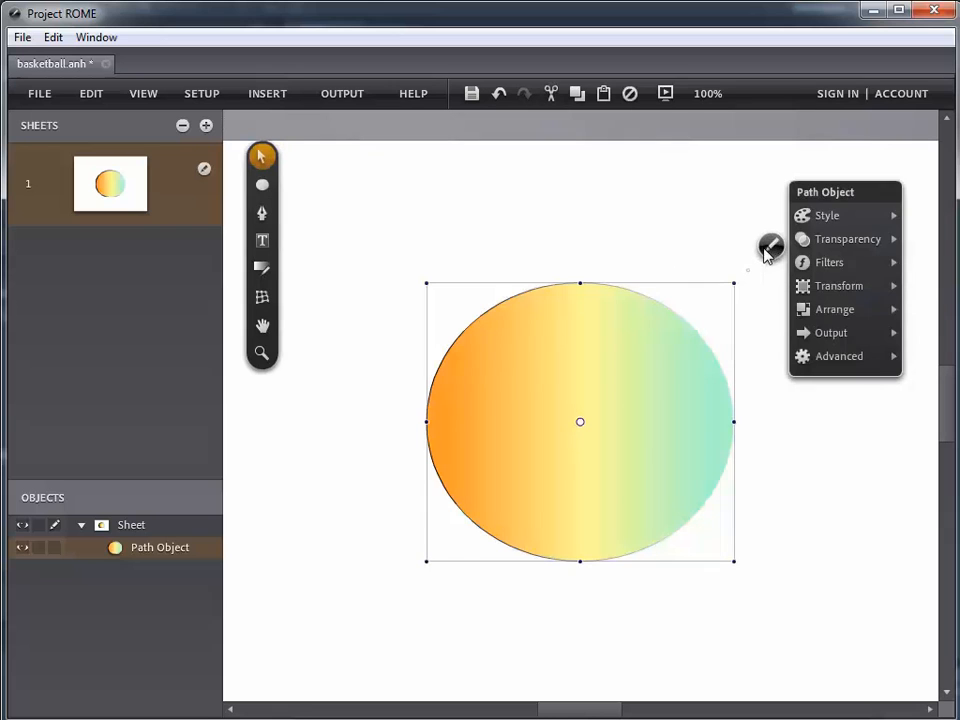
mouse_move(827, 219)
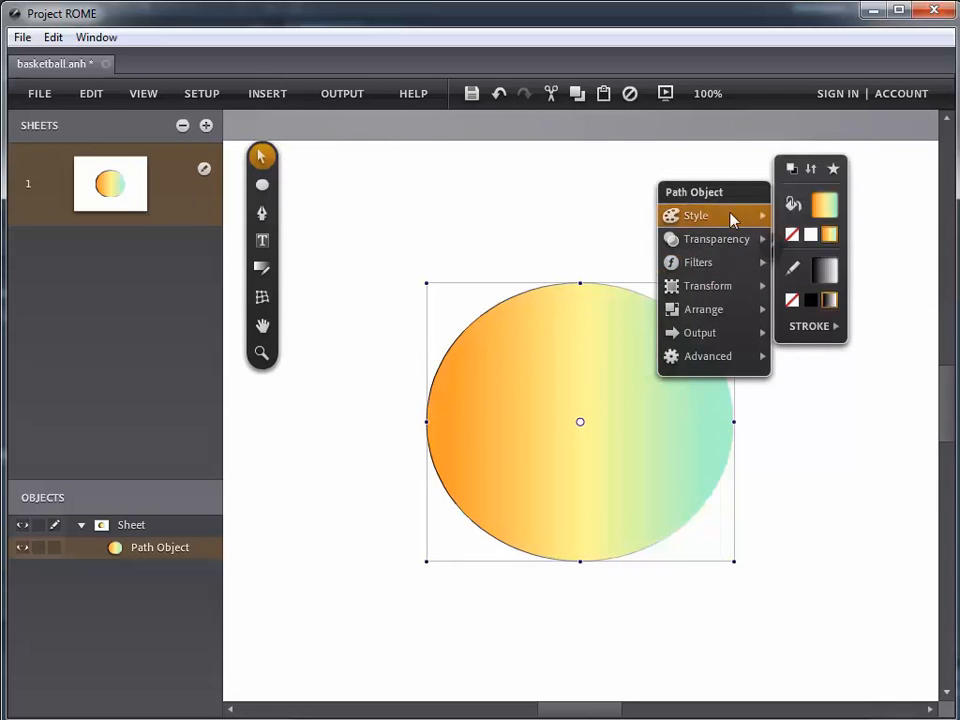
mouse_move(712, 217)
mouse_move(758, 327)
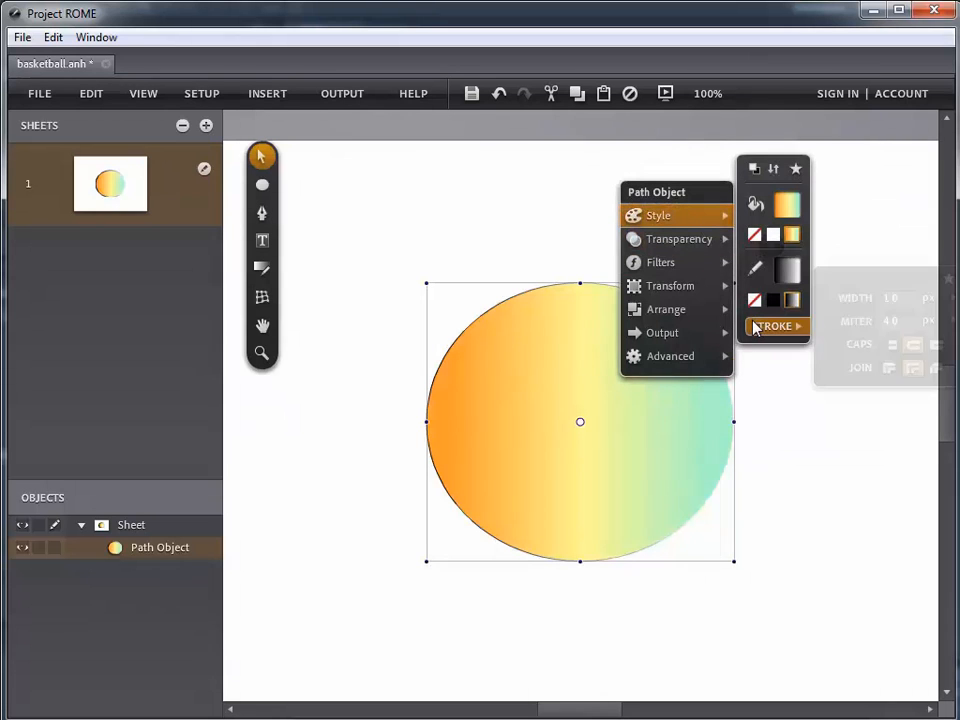
mouse_move(934, 297)
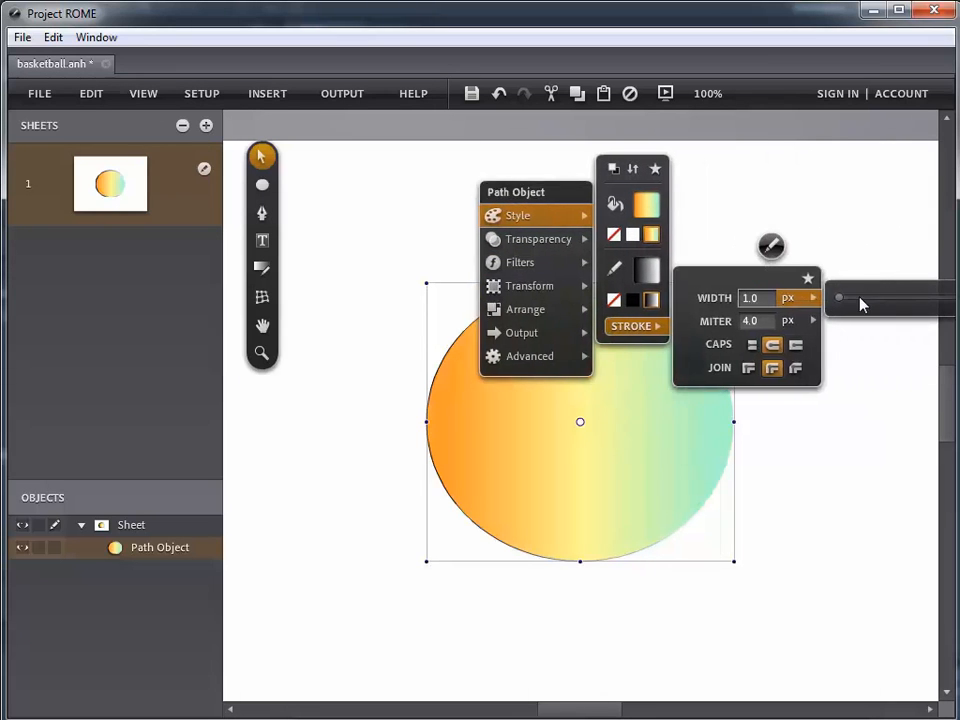
mouse_move(785, 302)
mouse_down()
mouse_move(818, 304)
mouse_move(806, 304)
mouse_up()
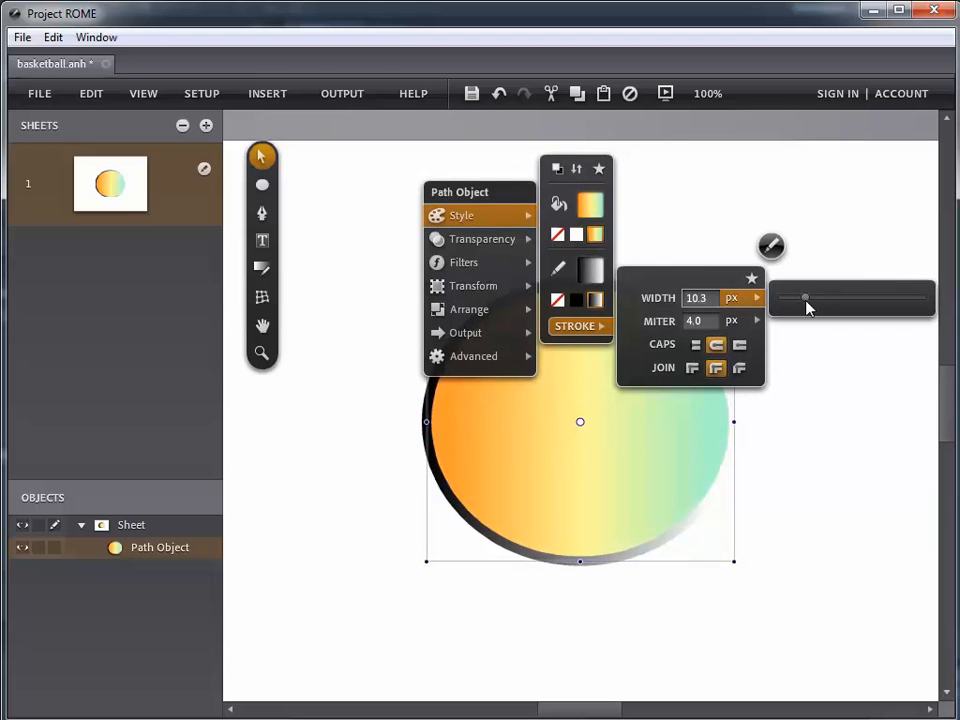
click(729, 189)
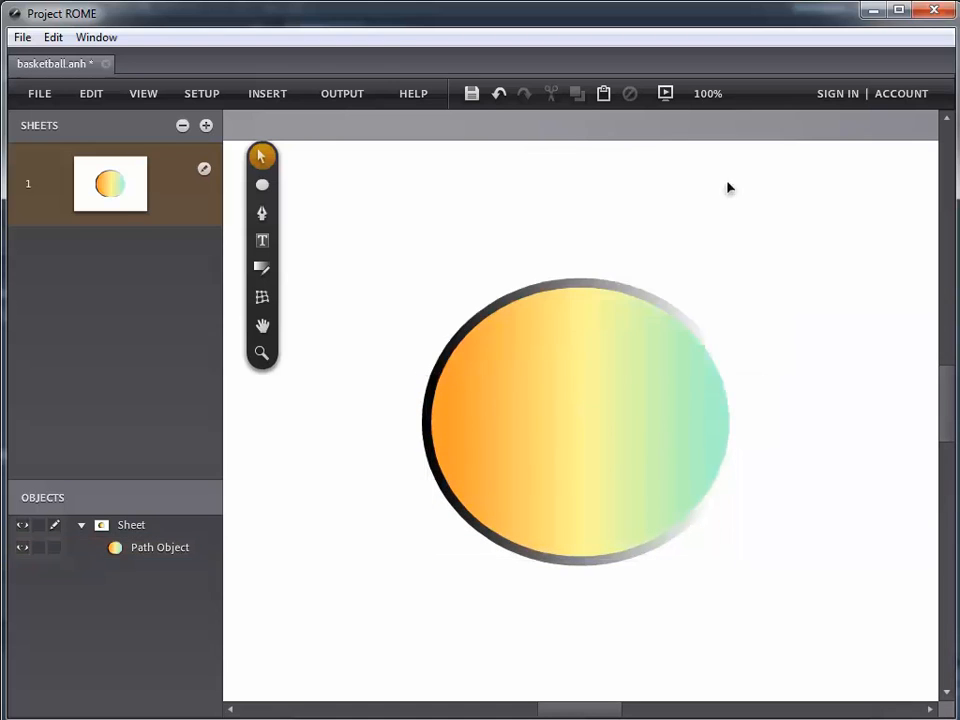
Step: Reopen the ellipse's stroke gradient for editing and nudge its white stop slightly further inward
click(267, 271)
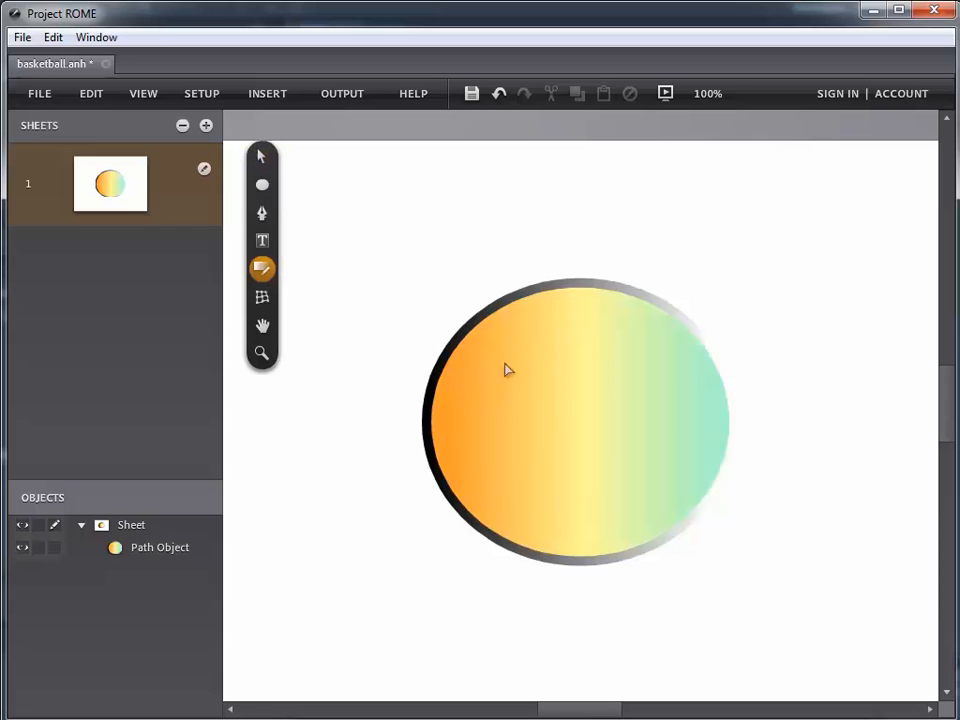
click(505, 314)
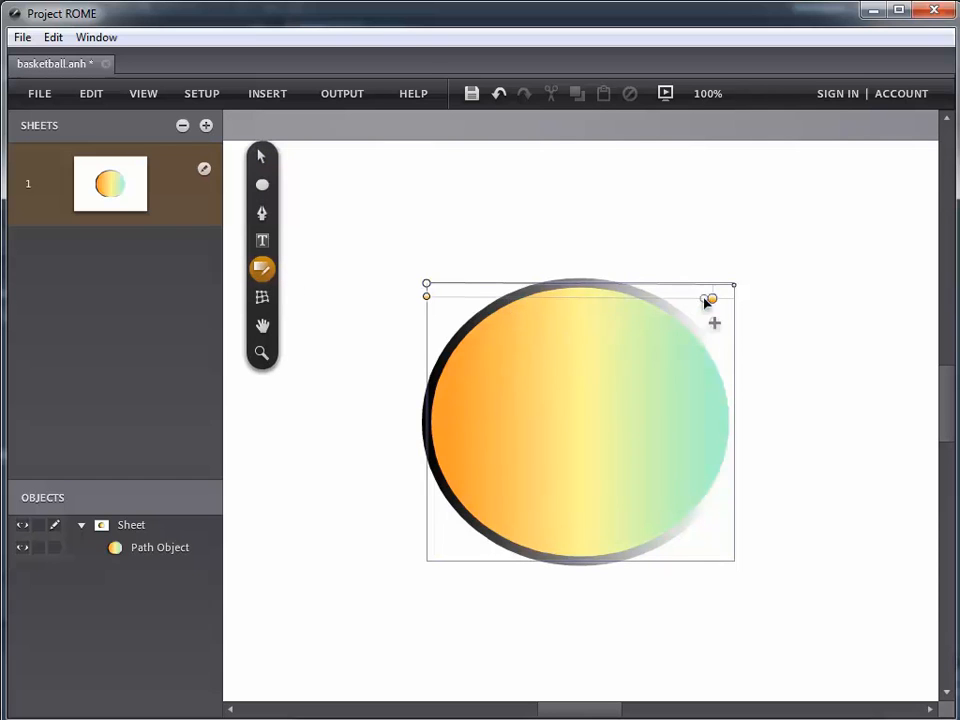
mouse_move(712, 302)
mouse_down()
mouse_move(589, 313)
mouse_move(709, 306)
mouse_up()
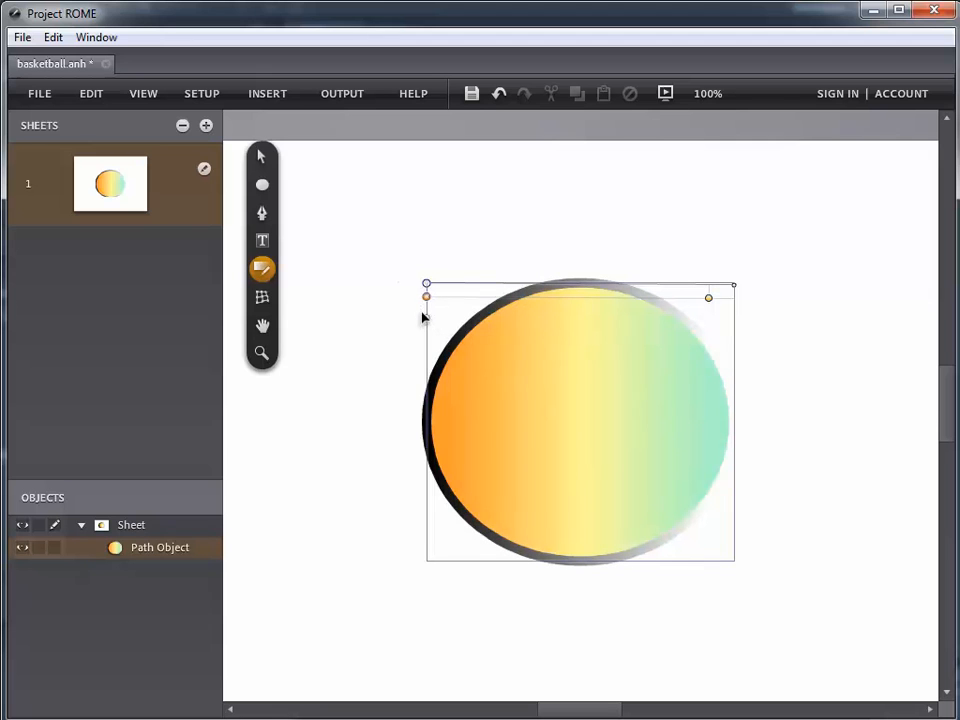
Step: Recolour the stroke gradient's black stop by sampling the ellipse's orange fill, replace that with its mint green, and deselect the shape
click(424, 317)
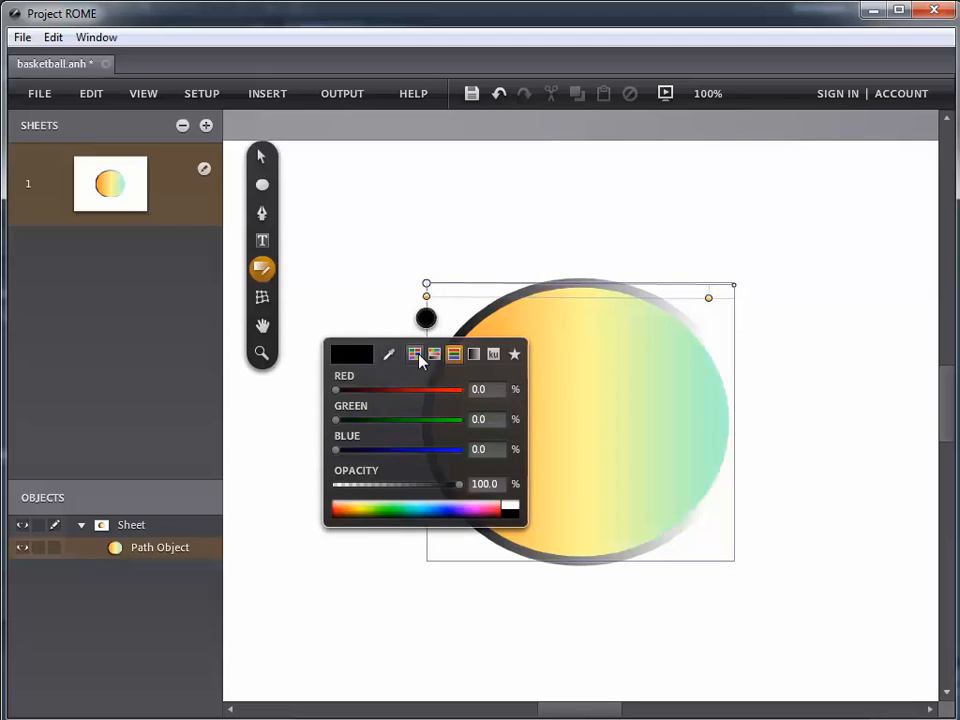
click(418, 357)
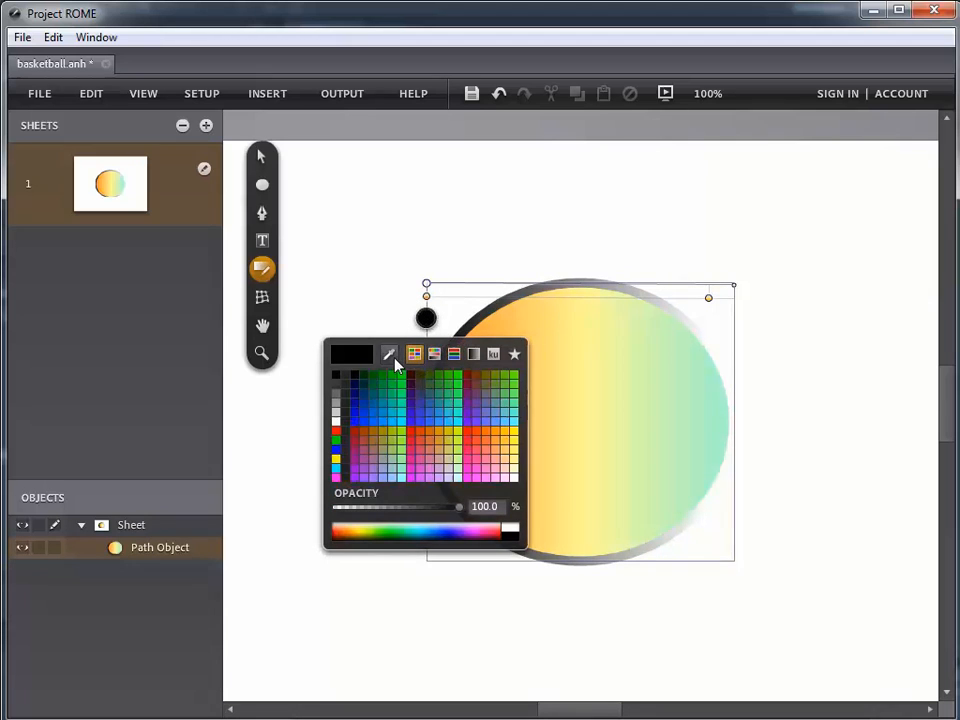
click(497, 330)
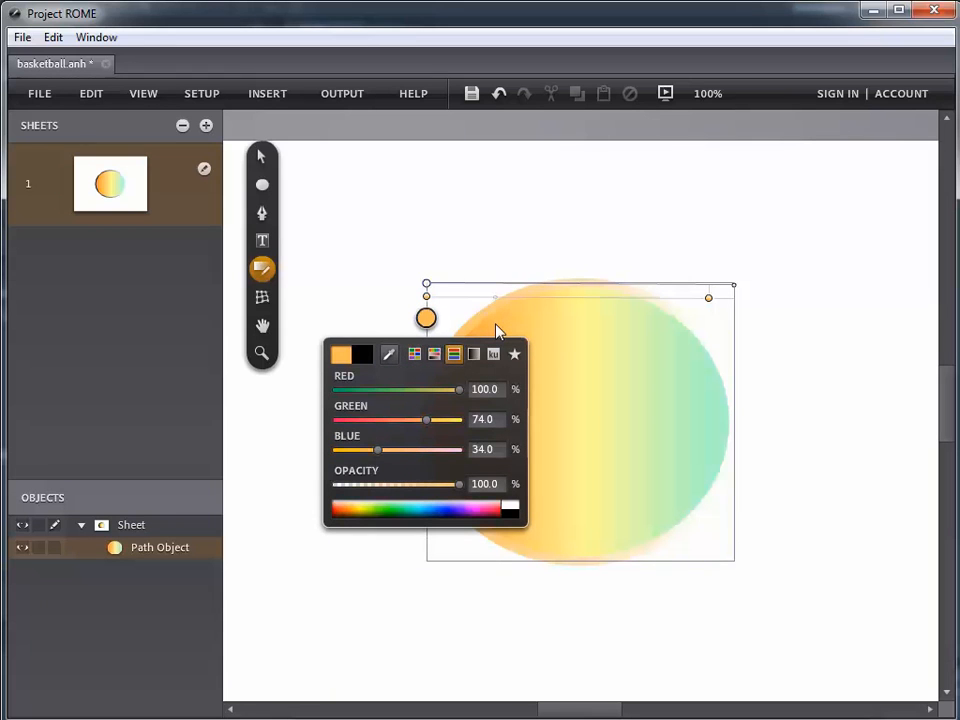
click(396, 358)
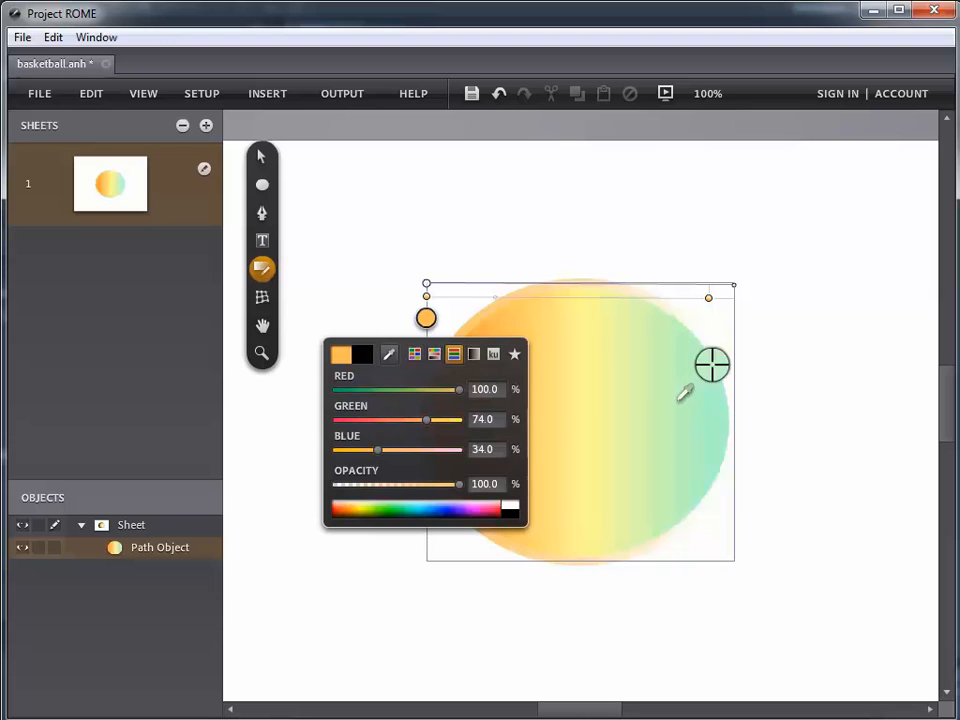
click(702, 402)
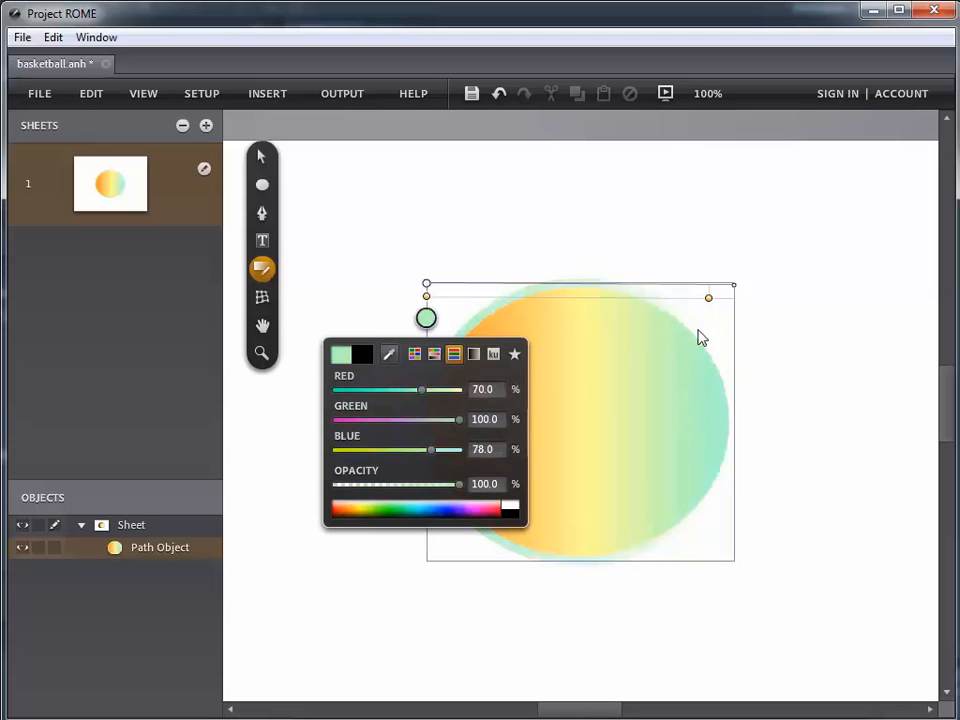
click(437, 221)
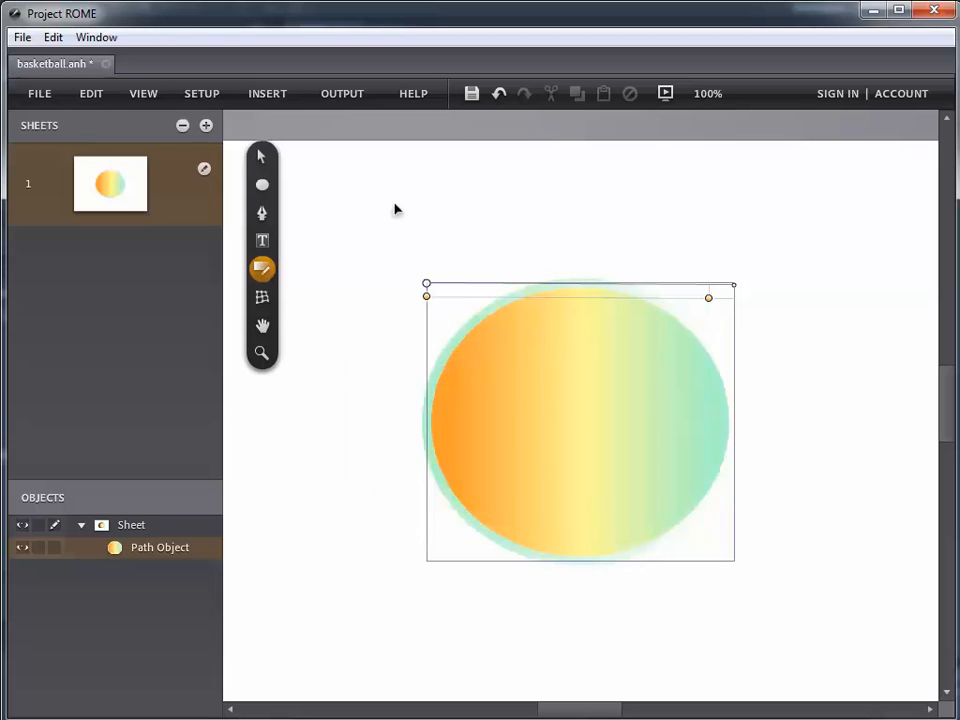
click(262, 156)
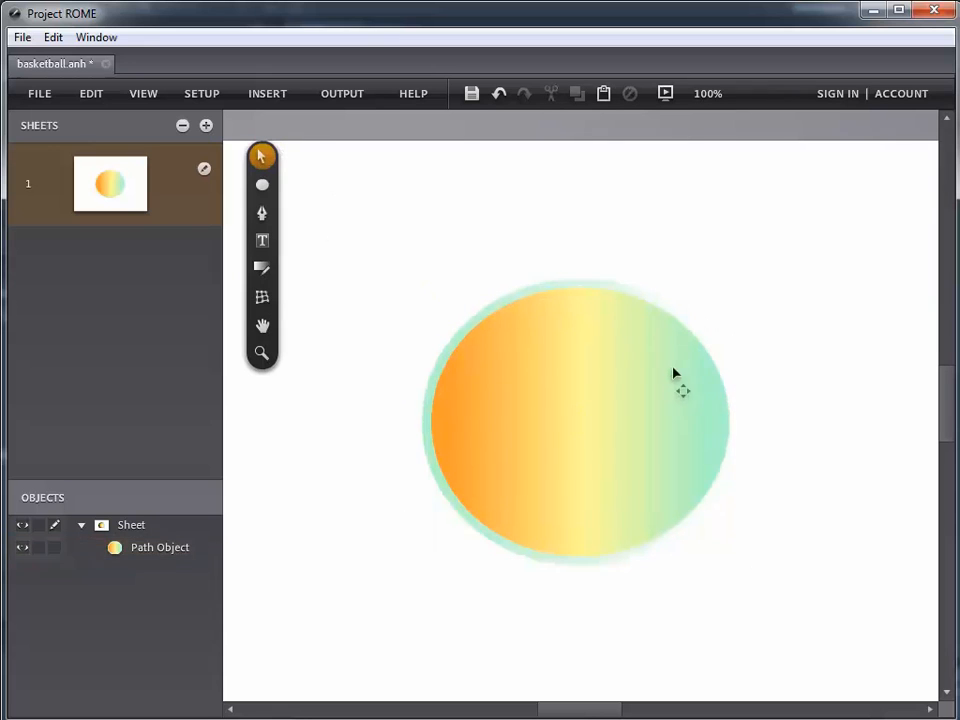
Step: Reopen the ellipse's stroke gradient, tilt its line down past the ellipse's right edge, and return its end to the bounding box's upper-right corner
click(701, 354)
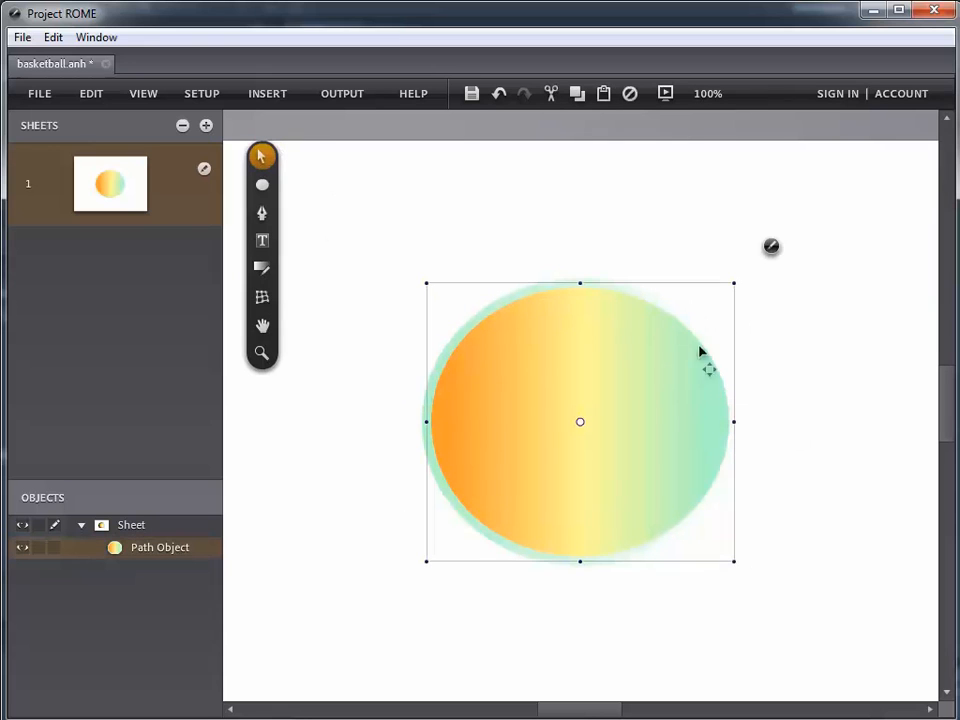
click(262, 268)
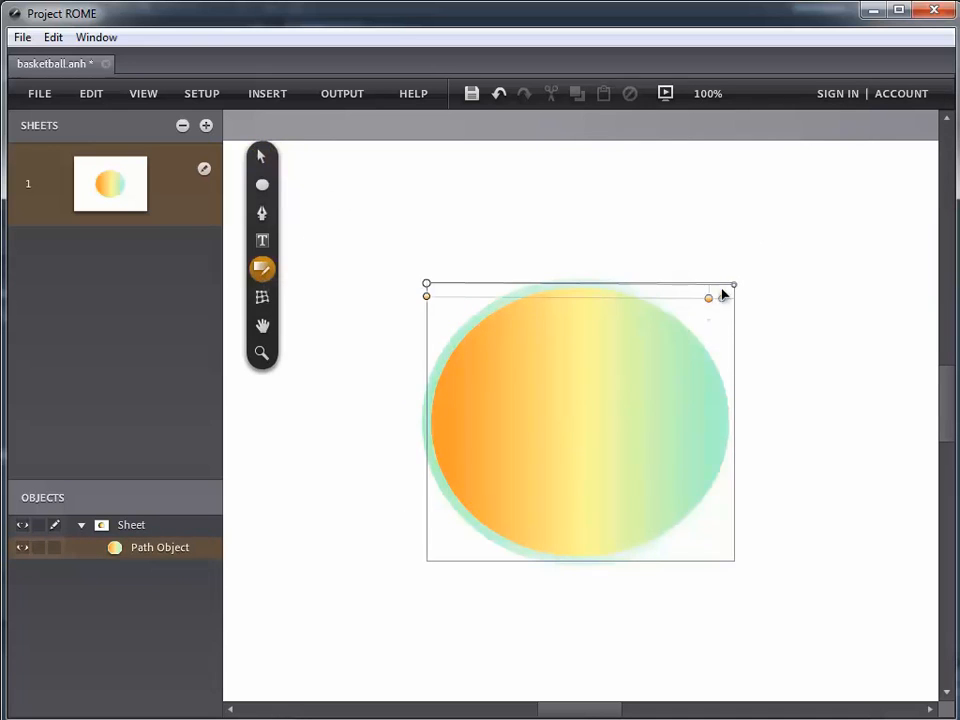
drag(733, 286, 756, 339)
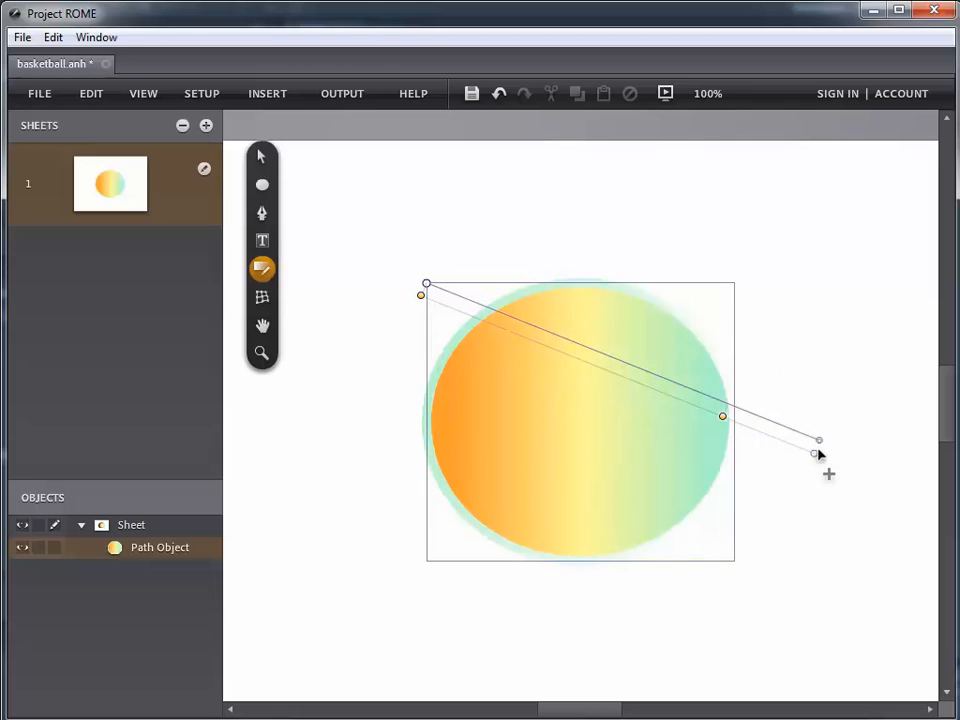
drag(817, 441, 733, 284)
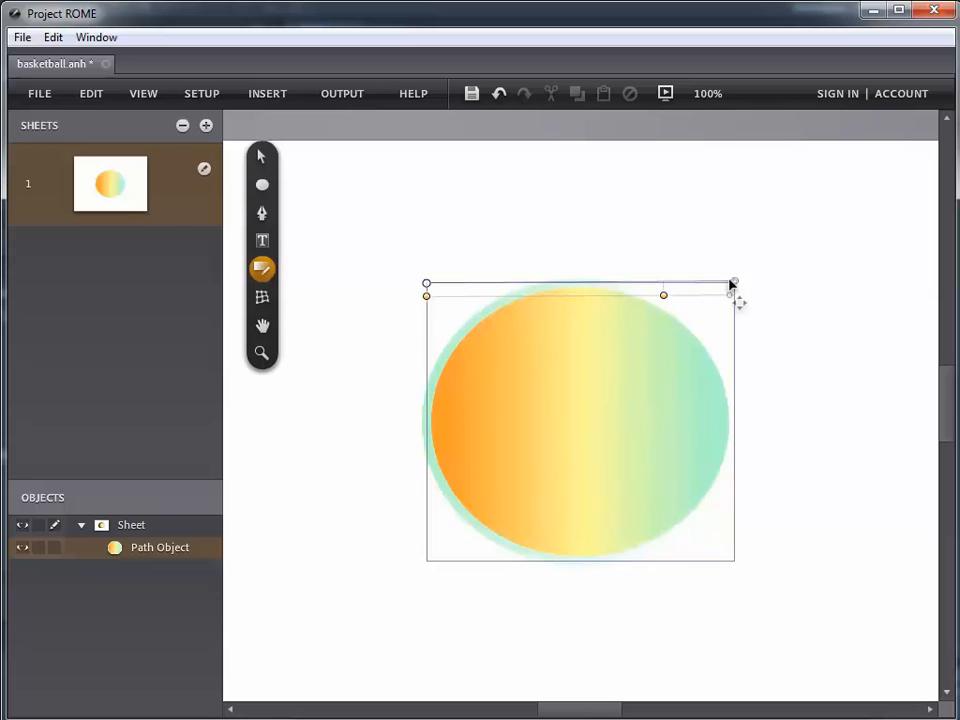